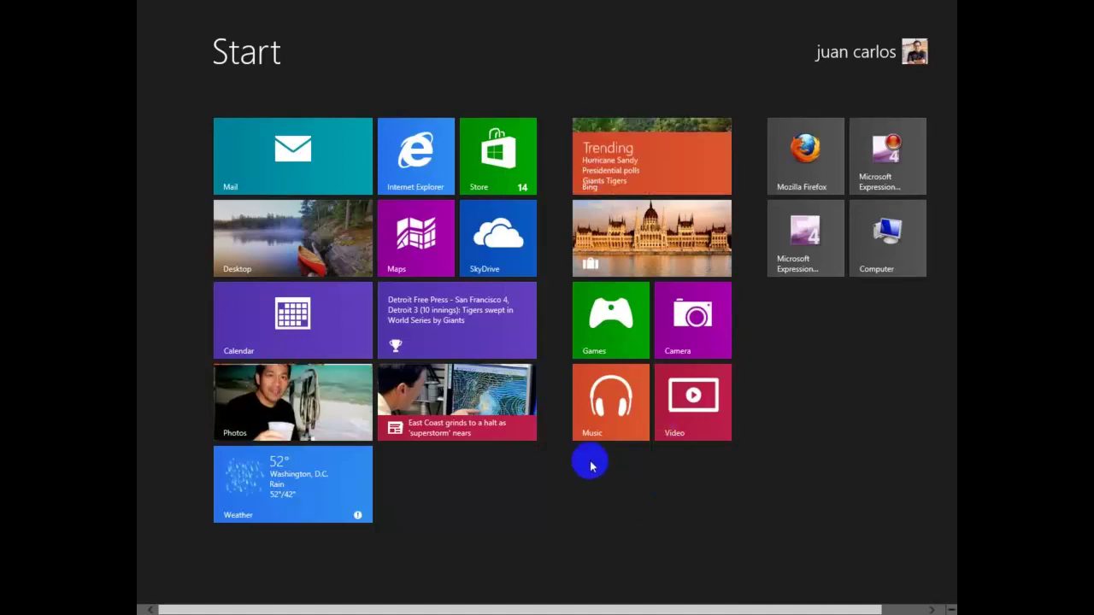
- Show the Search charm pane with an empty search box beside the full Apps list
scroll(541, 253, down, 1)
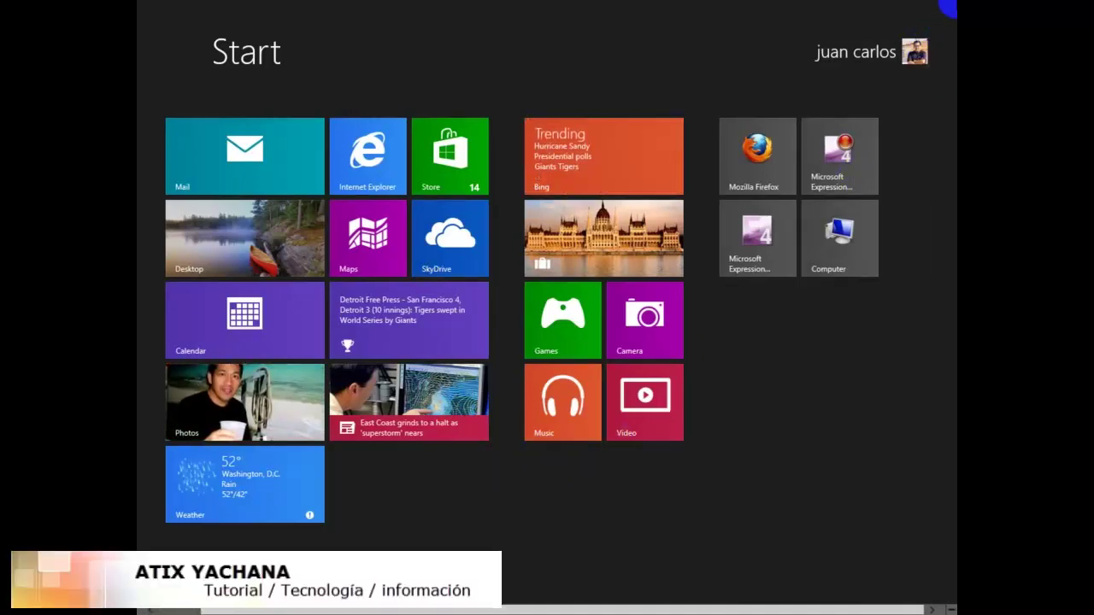
mouse_move(954, 4)
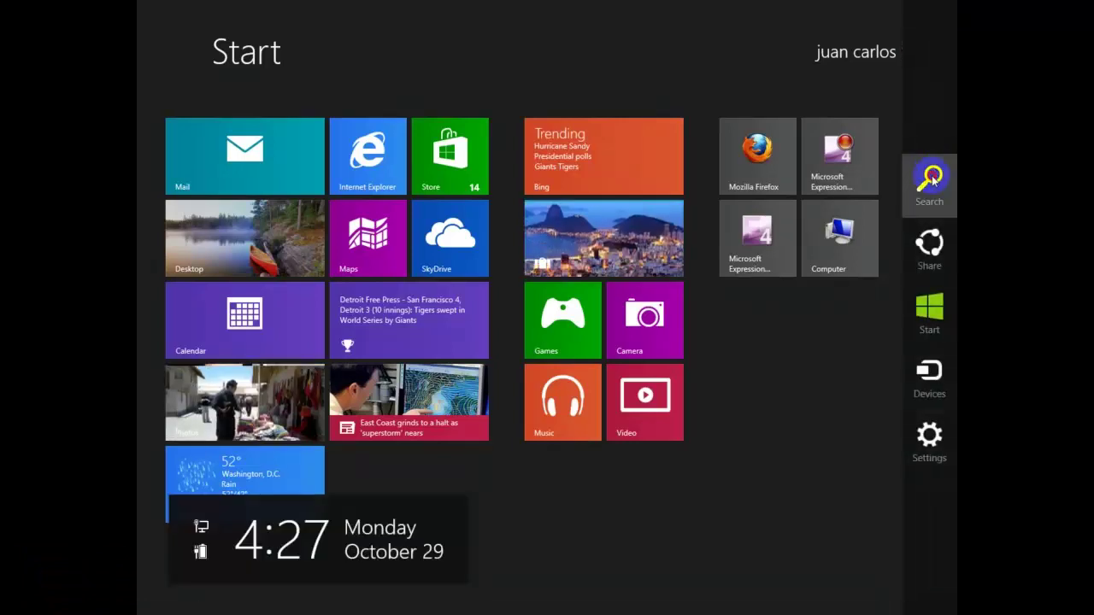
click(930, 178)
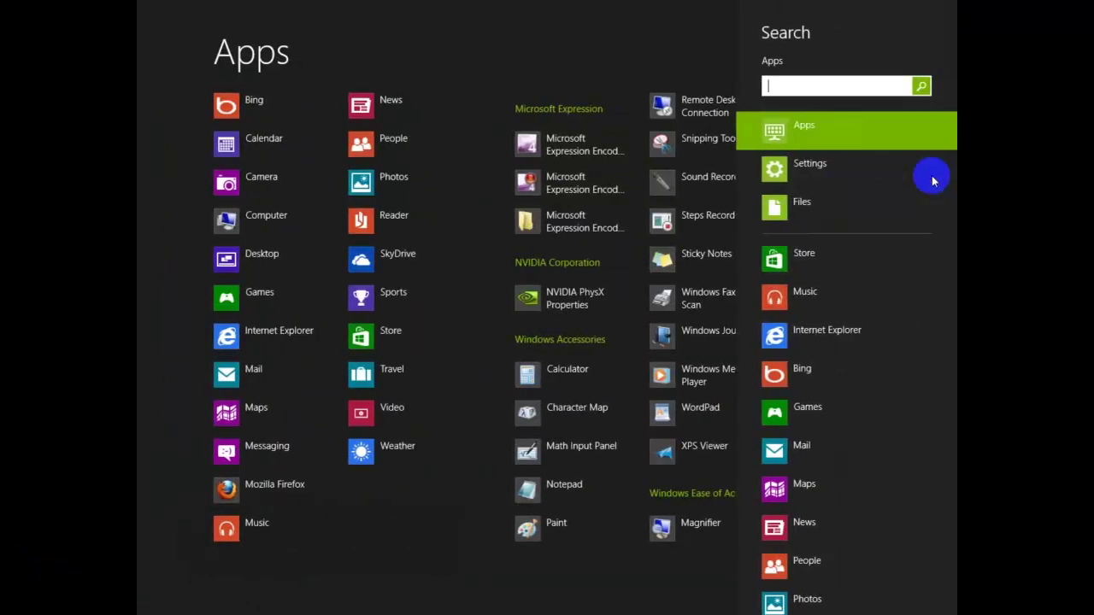
- Search the Windows Store for 'google', listing 70 apps with Google Search first
click(805, 253)
click(790, 86)
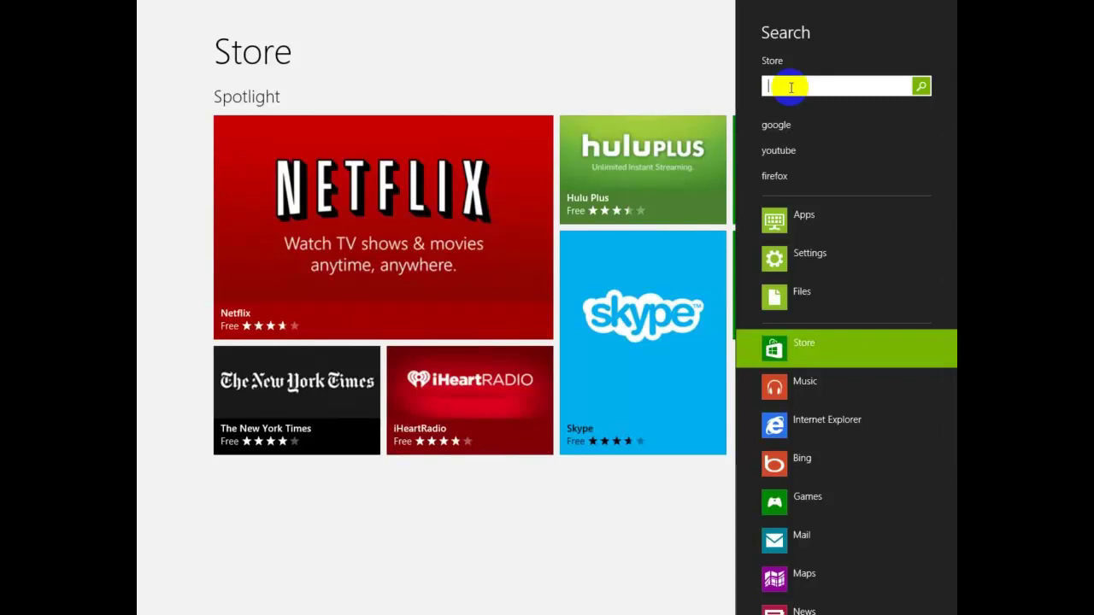
text(google)
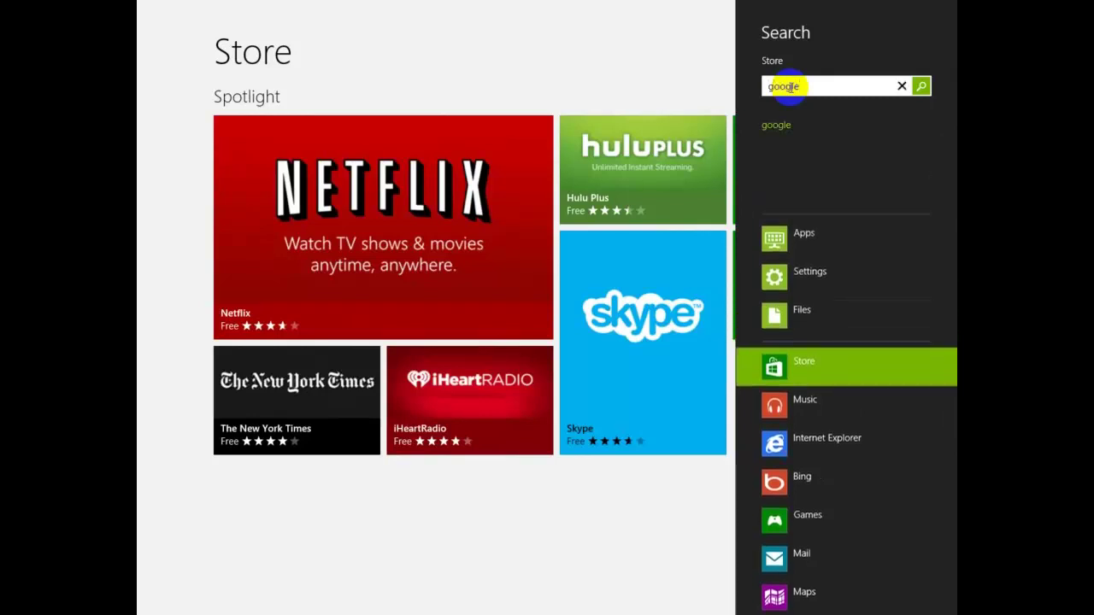
key(Return)
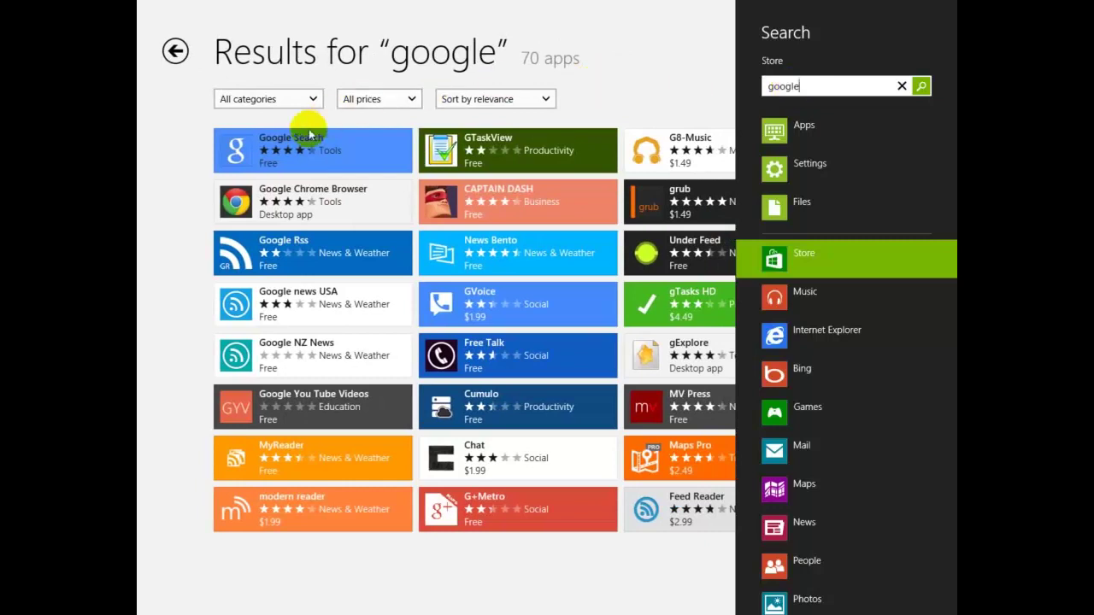
- Open the Google Search app page and install it, bringing up the Microsoft account prompt
click(291, 151)
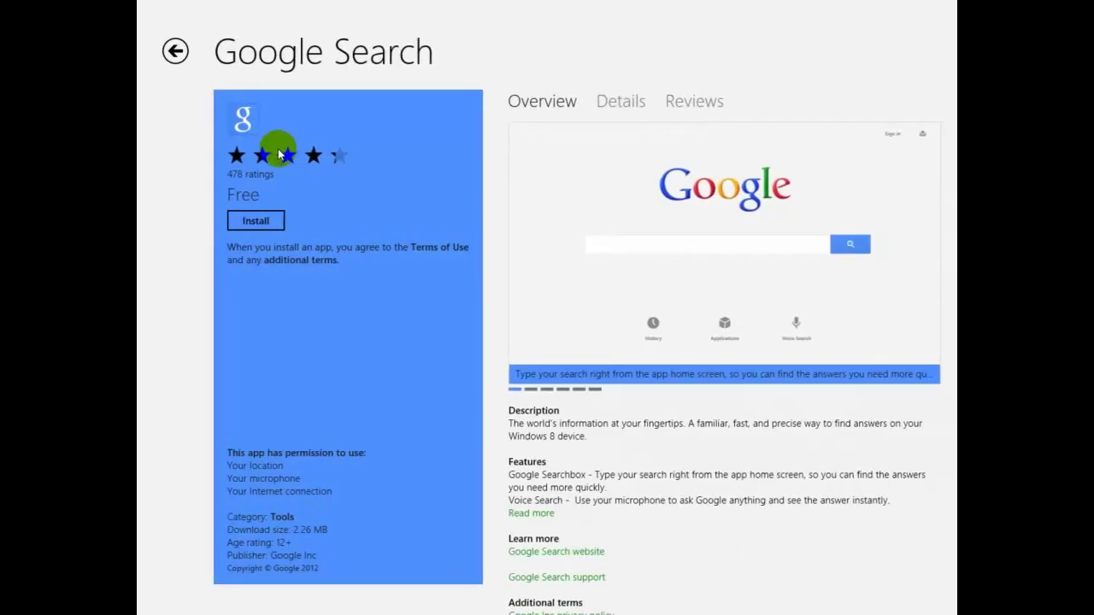
click(258, 223)
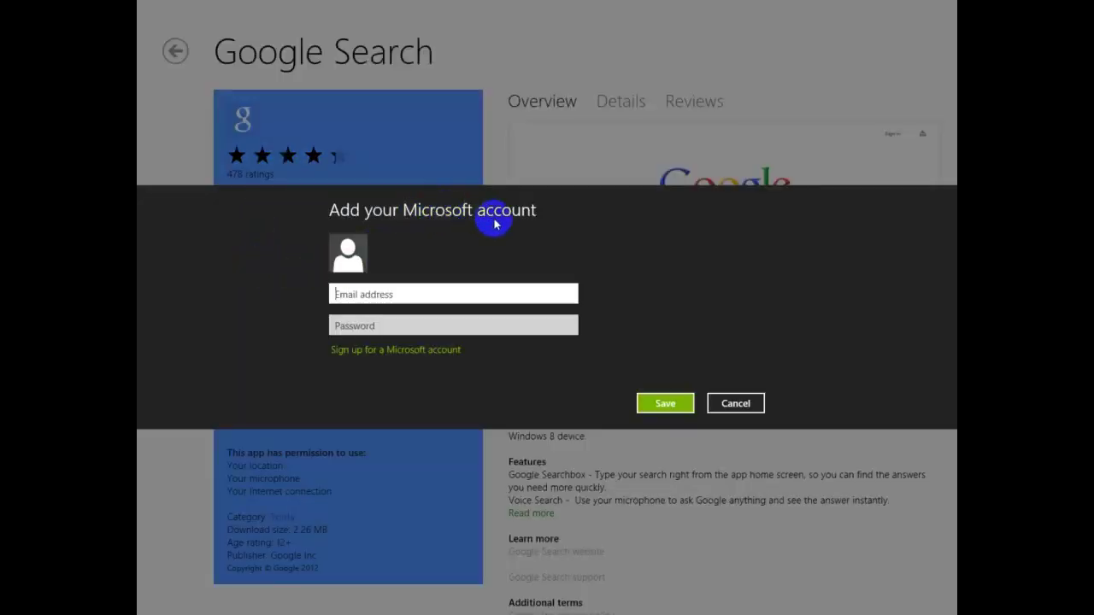
- Follow 'Sign up for a Microsoft account' to open the empty sign-up form in Internet Explorer
click(419, 352)
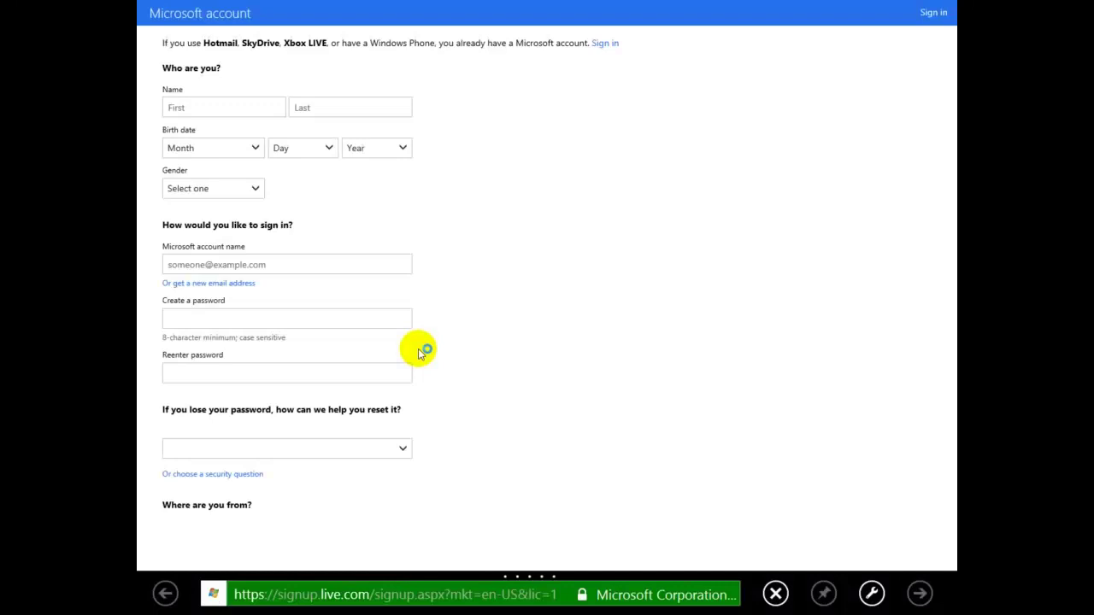
- Enter the name and Gmail address as account name, then type the password and re-enter it
click(210, 108)
click(171, 267)
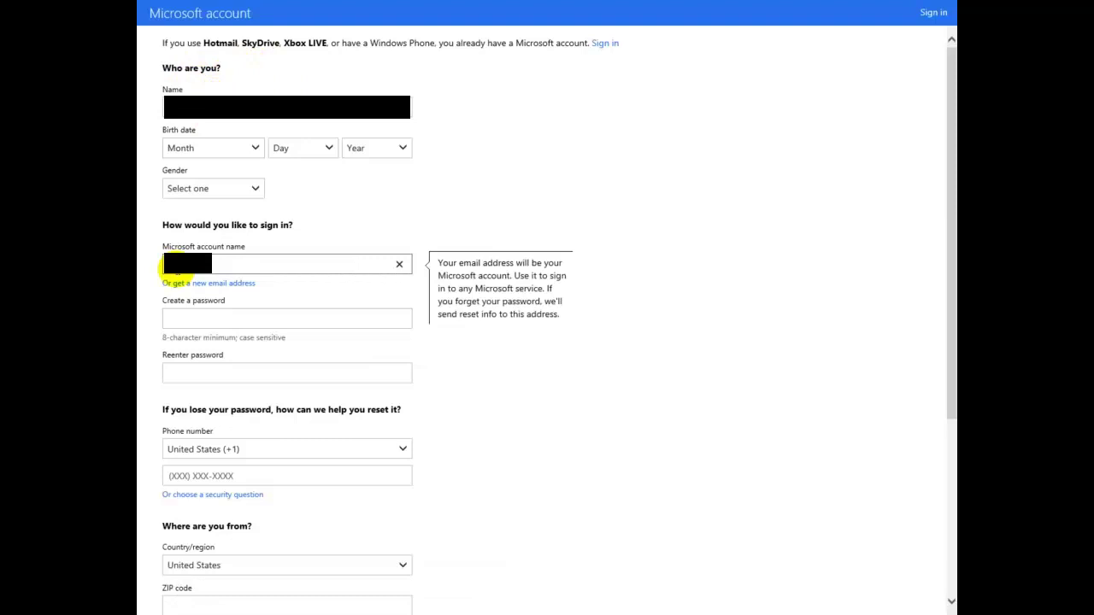
text(mail.com)
click(182, 315)
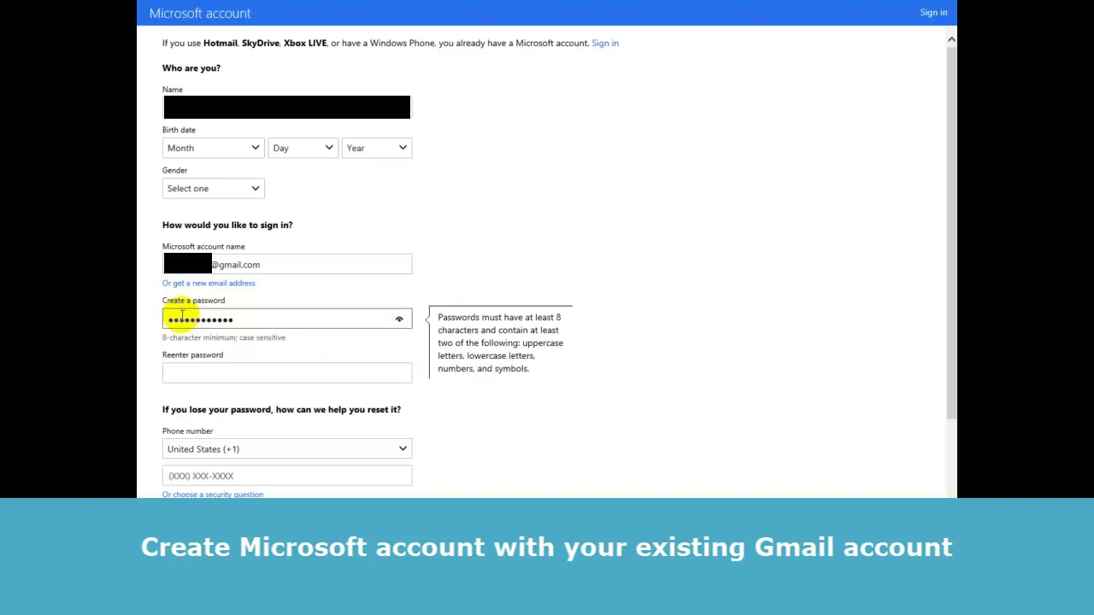
key(Tab)
text(****)
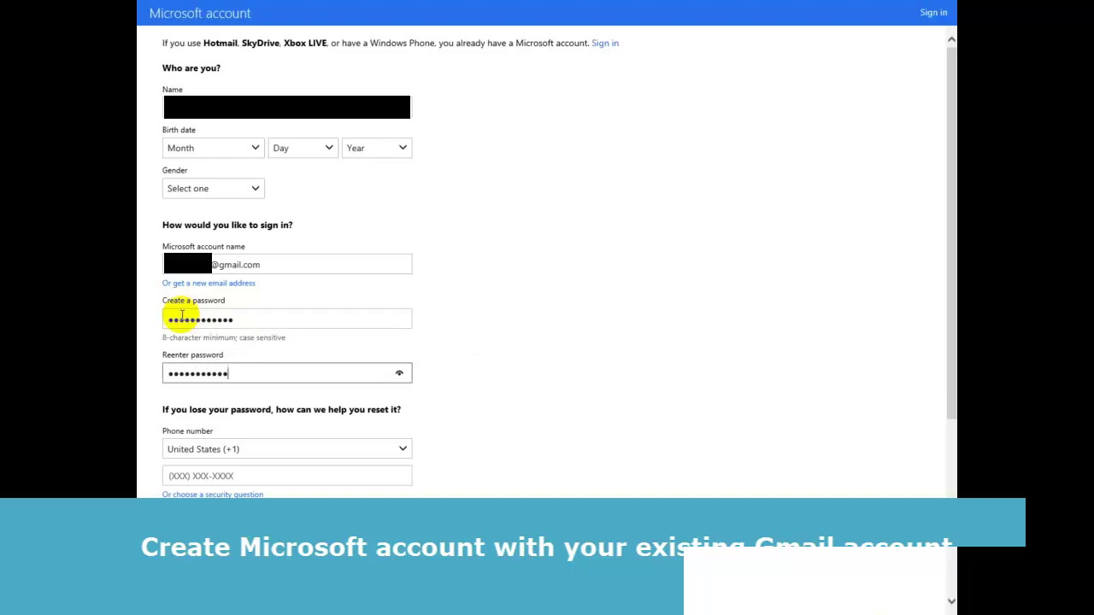
scroll(173, 494, down, 5)
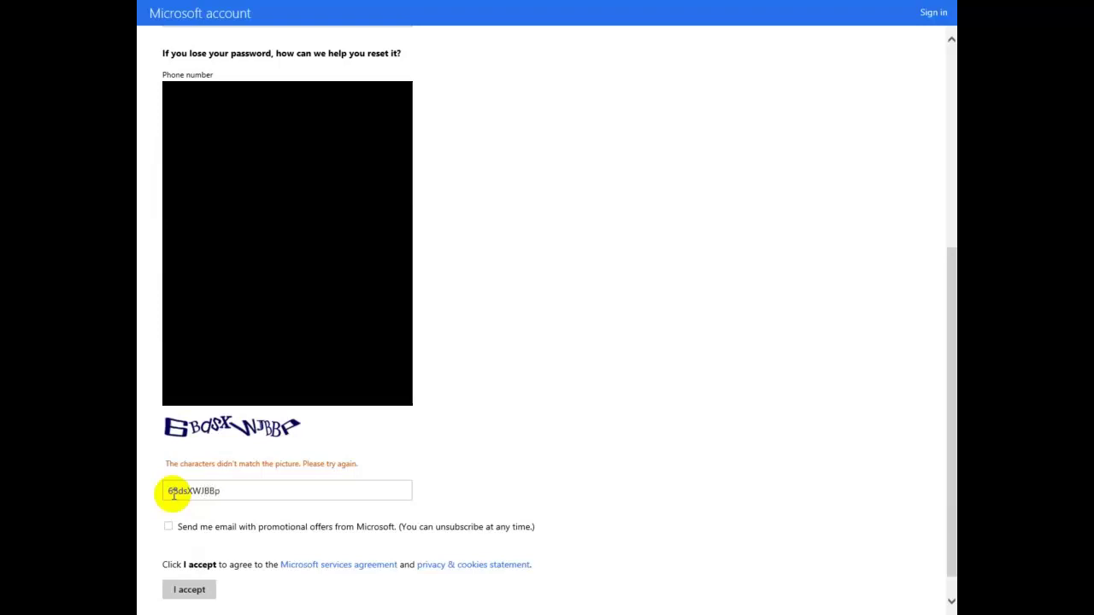
- Accept the terms to submit the sign-up, sending a verification email to the Gmail inbox
click(188, 589)
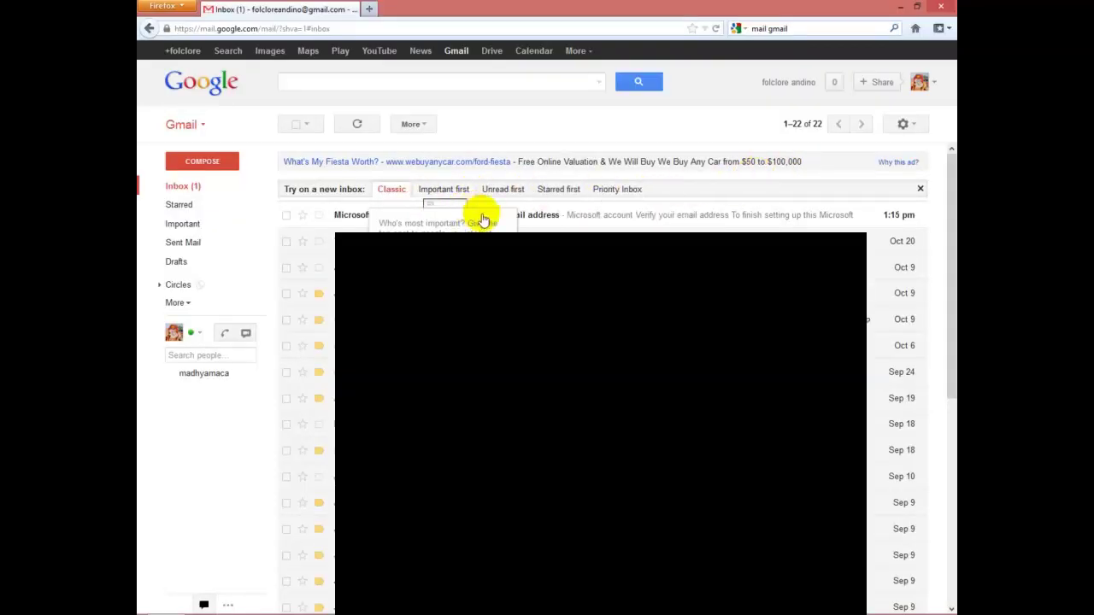
- Open the Microsoft account team's 'Verify your email address' message and scroll to its verify link
click(526, 216)
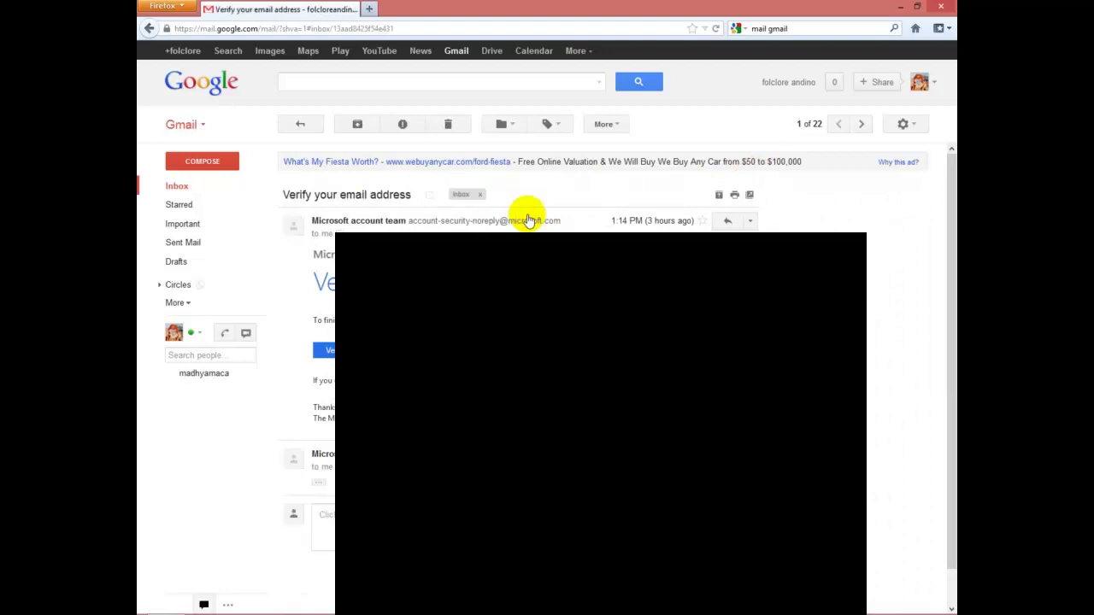
scroll(496, 290, down, 1)
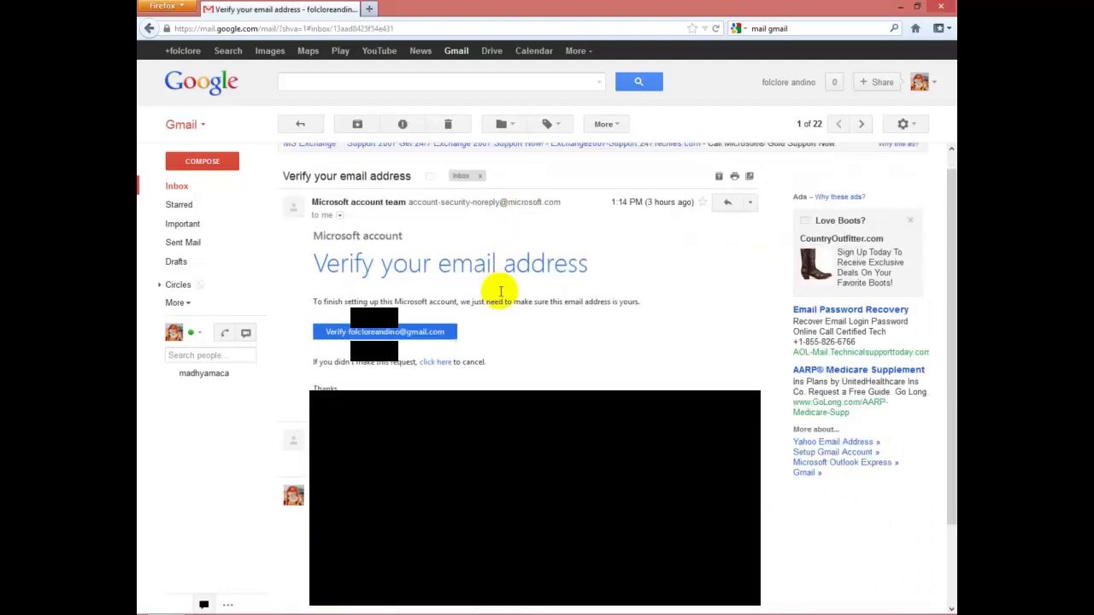
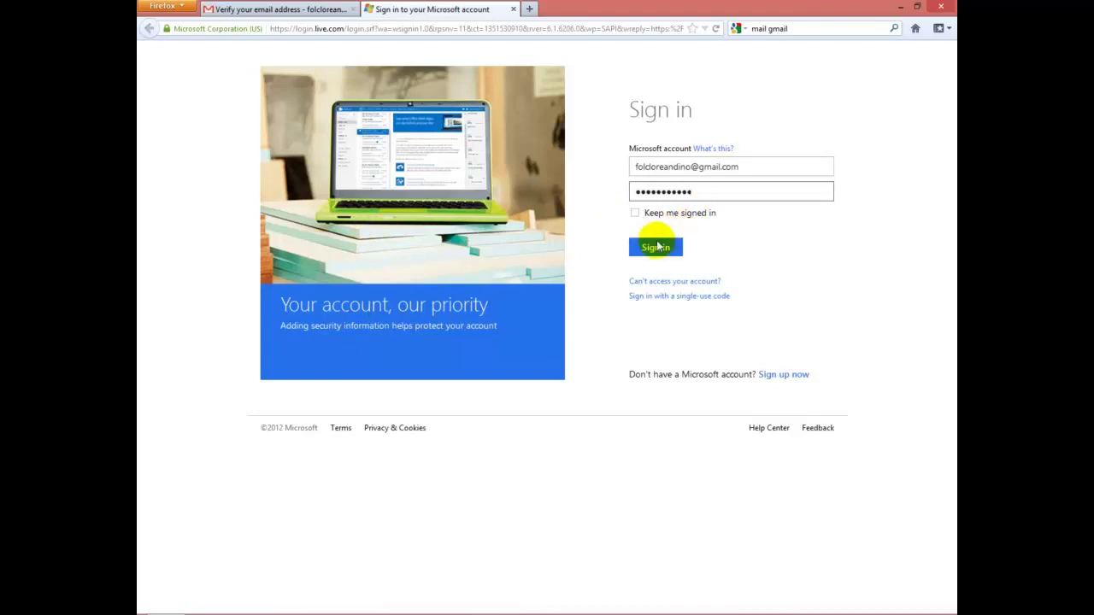
- Sign in on the Firefox page to verify the Microsoft account, then return to Start
click(648, 250)
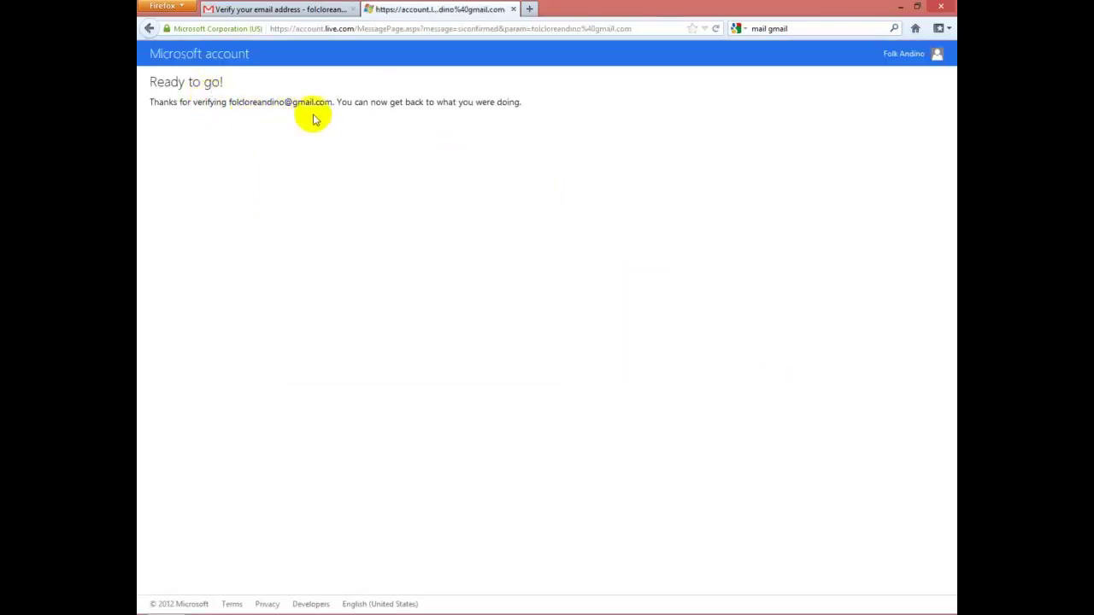
key(super)
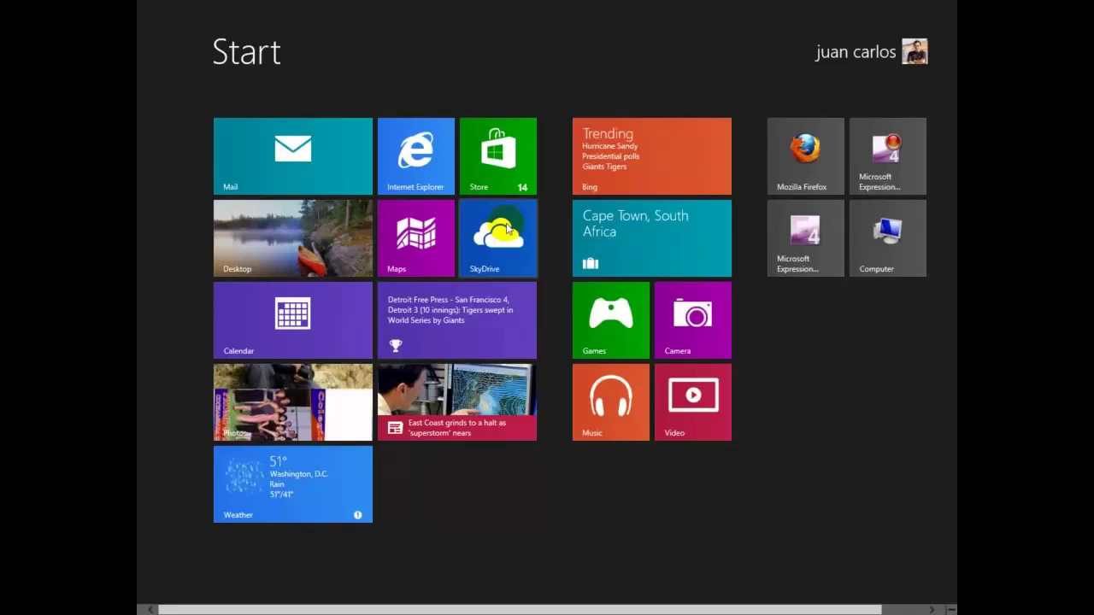
- Bring up the Search charm over the Apps list with the search box focused
scroll(947, 26, down, 1)
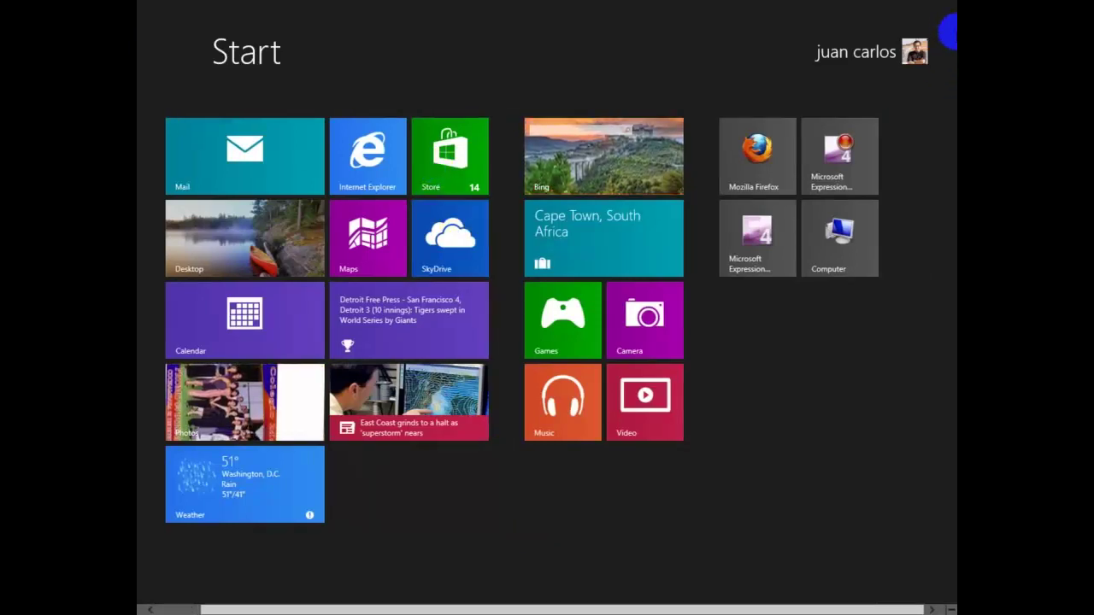
mouse_move(947, 139)
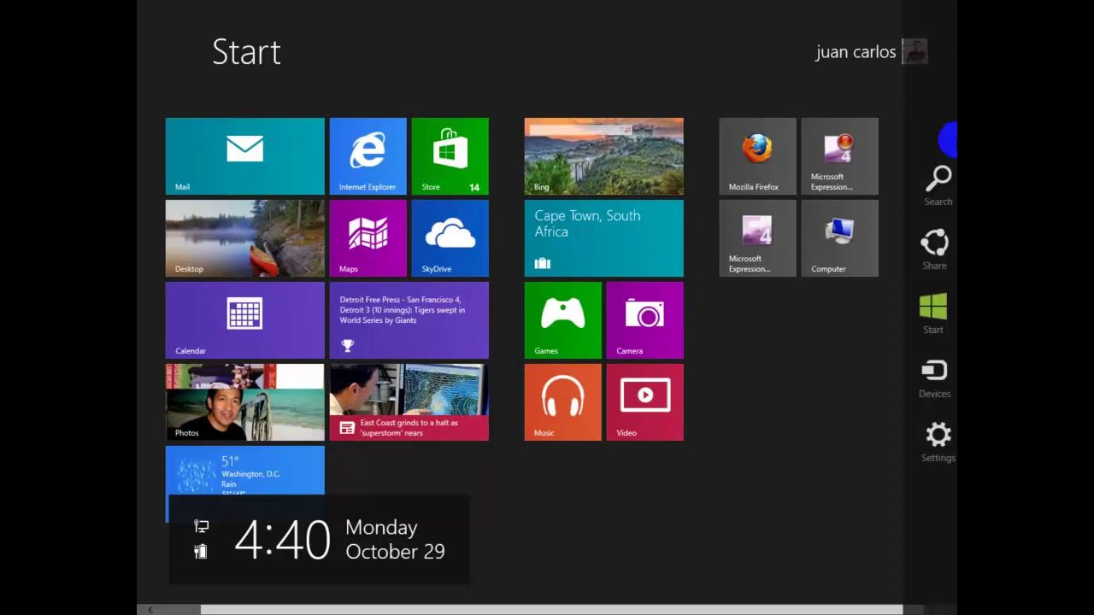
click(932, 181)
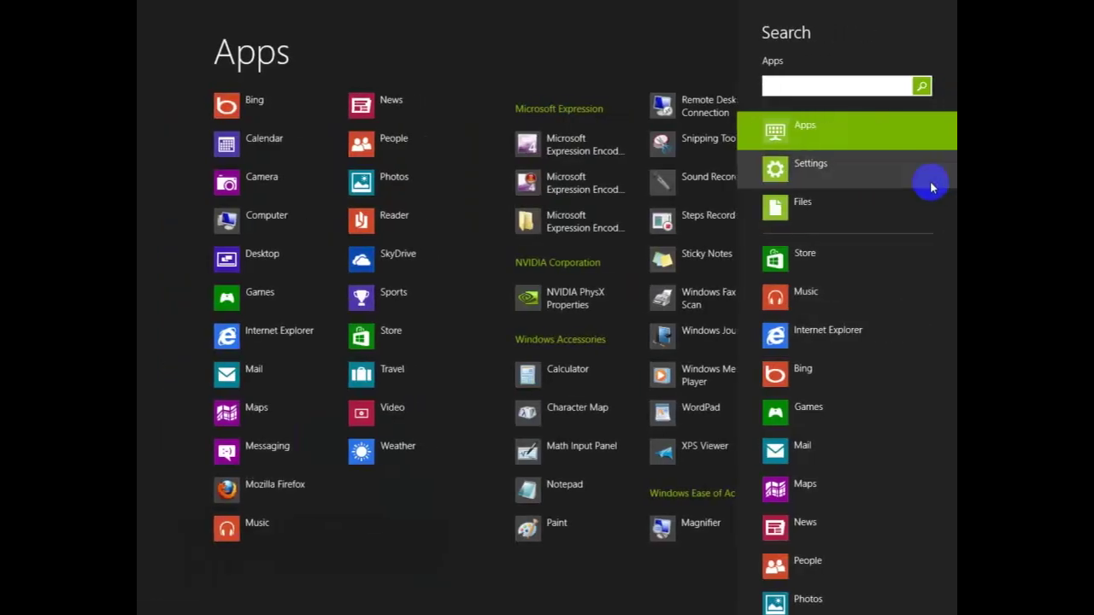
click(797, 88)
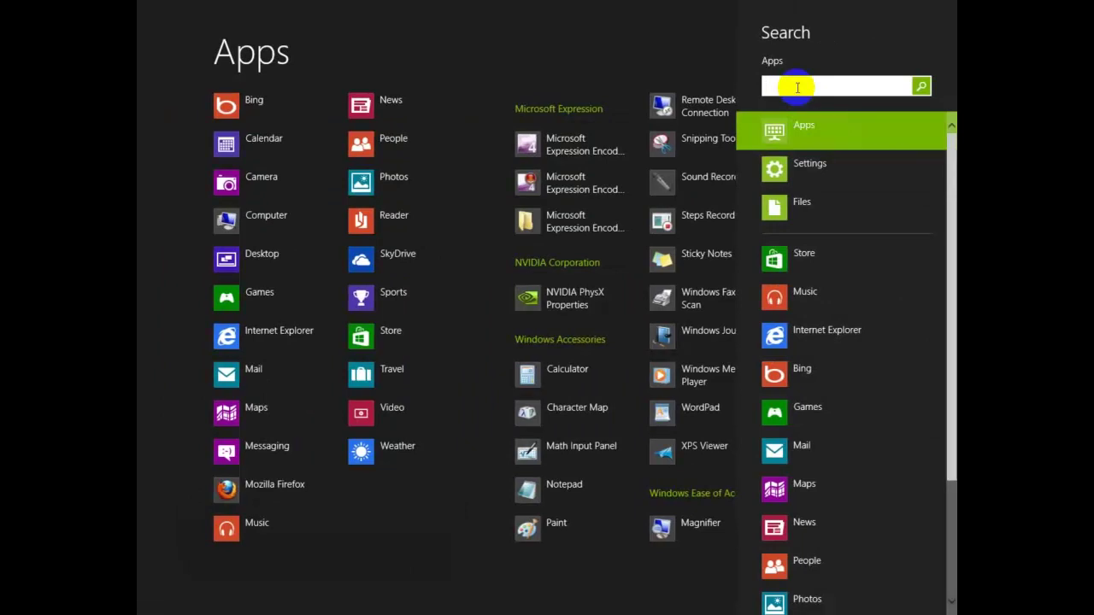
- Search the Store for 'google' and start installing the free Google Search app
click(774, 249)
click(793, 88)
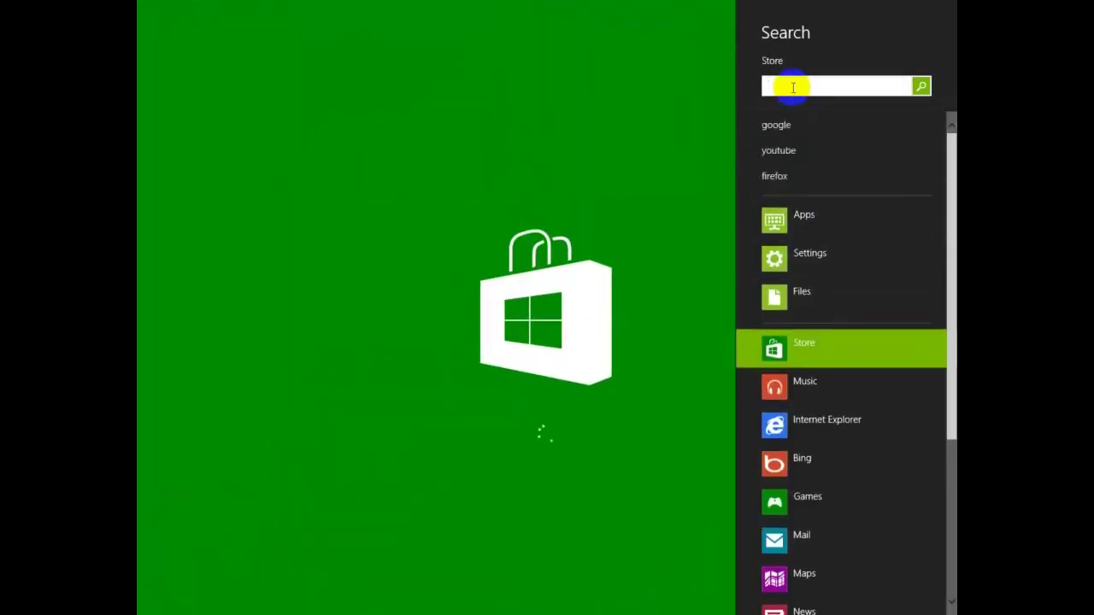
text(google)
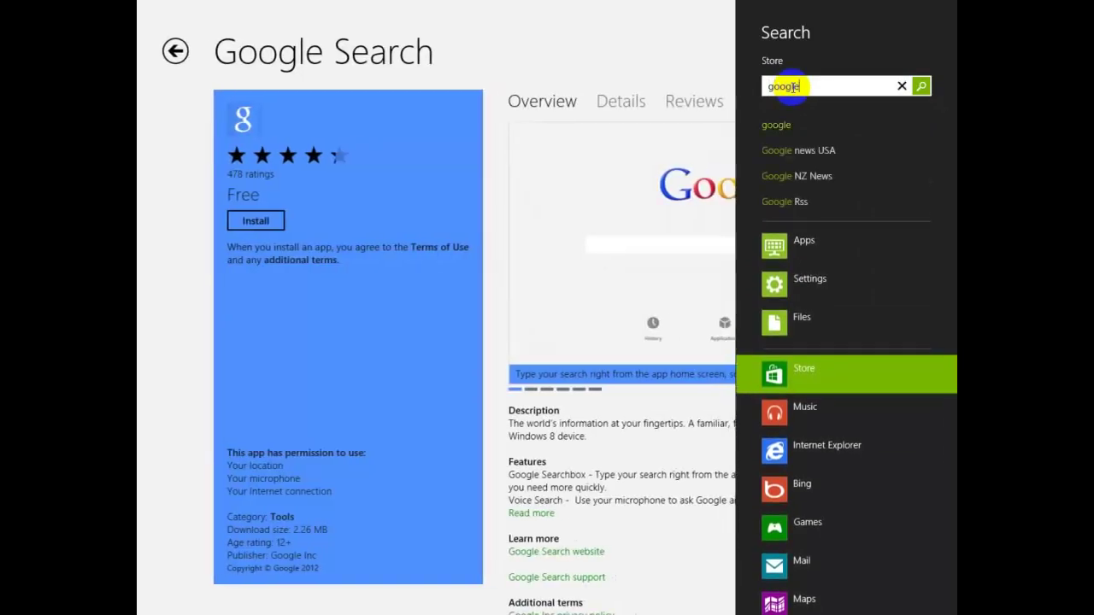
key(Return)
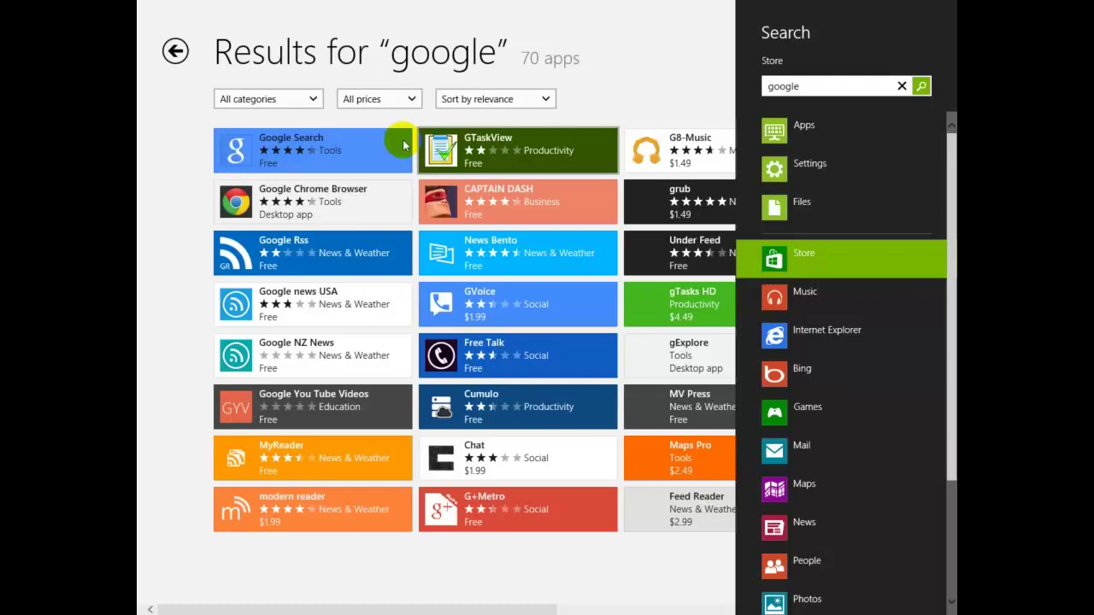
click(308, 140)
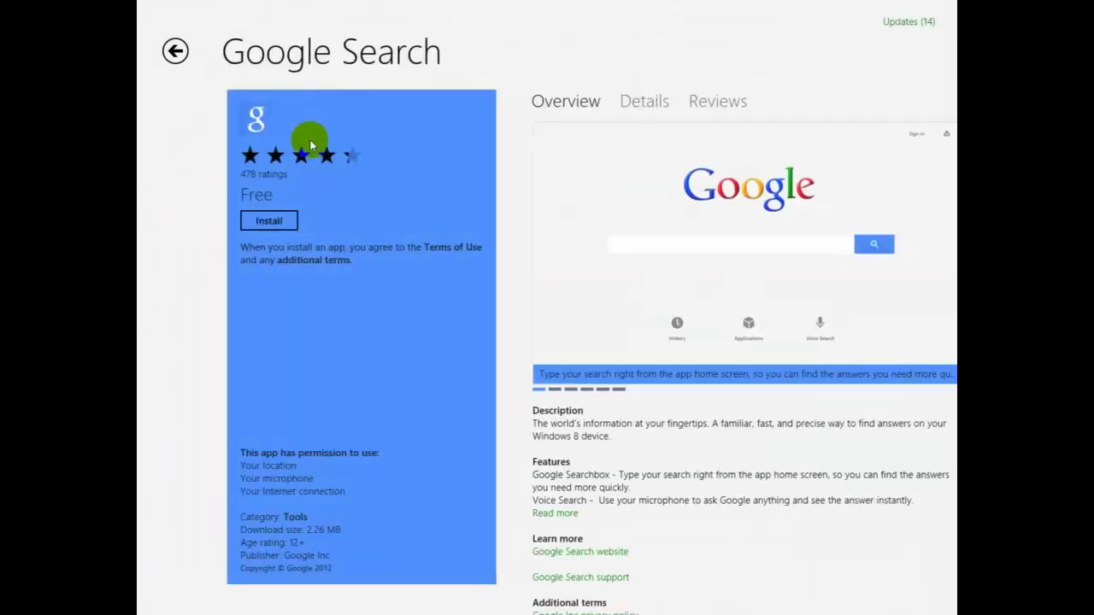
click(259, 224)
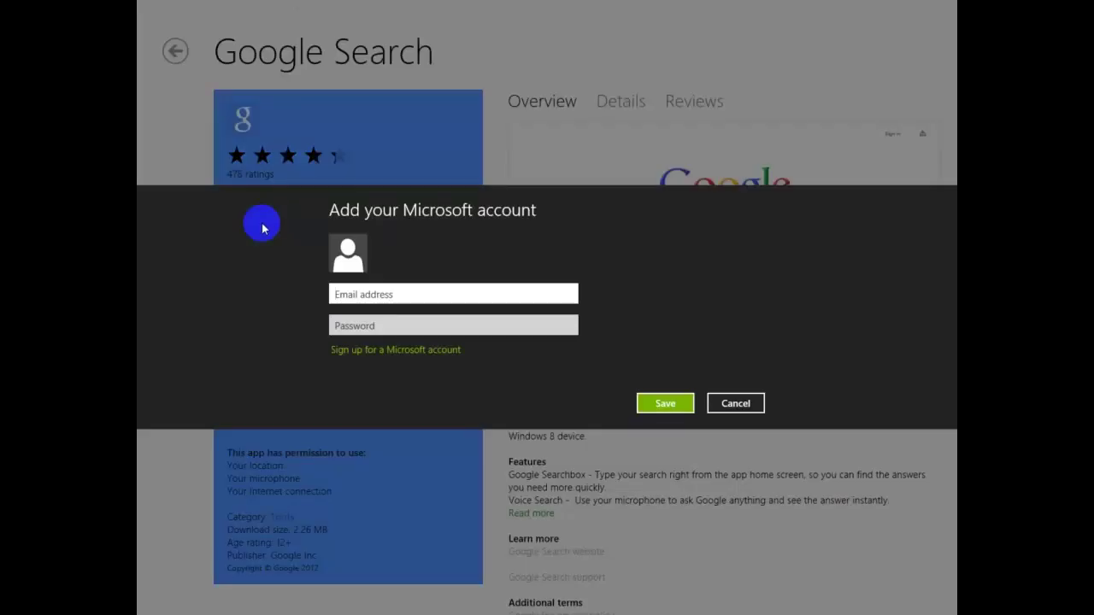
- Enter the Microsoft account e-mail and password and save, letting Google Search finish installing
click(347, 294)
text(fol)
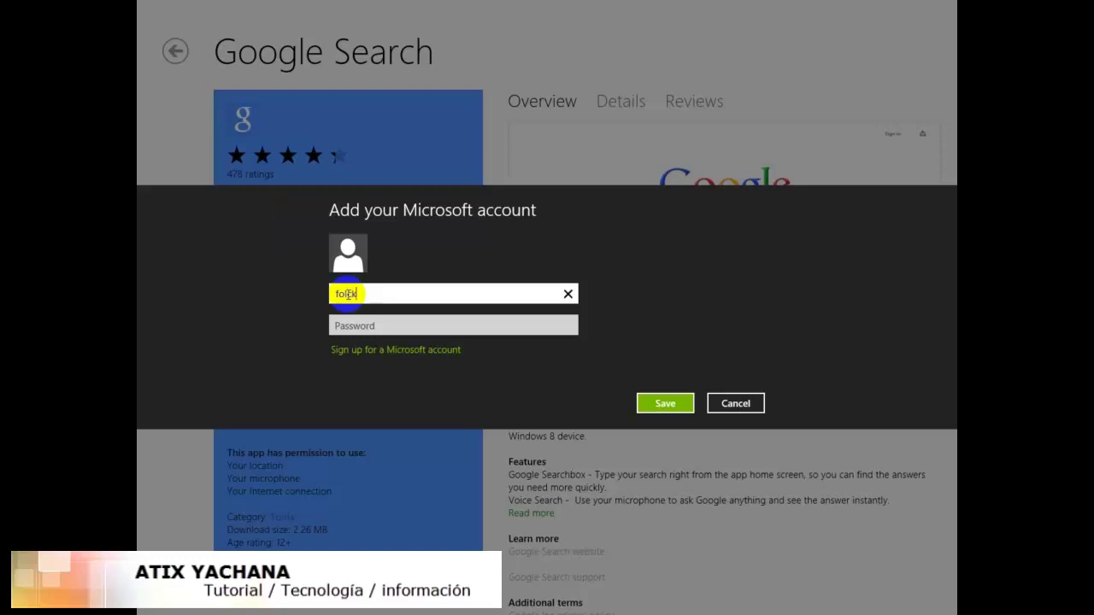
text(loreaa)
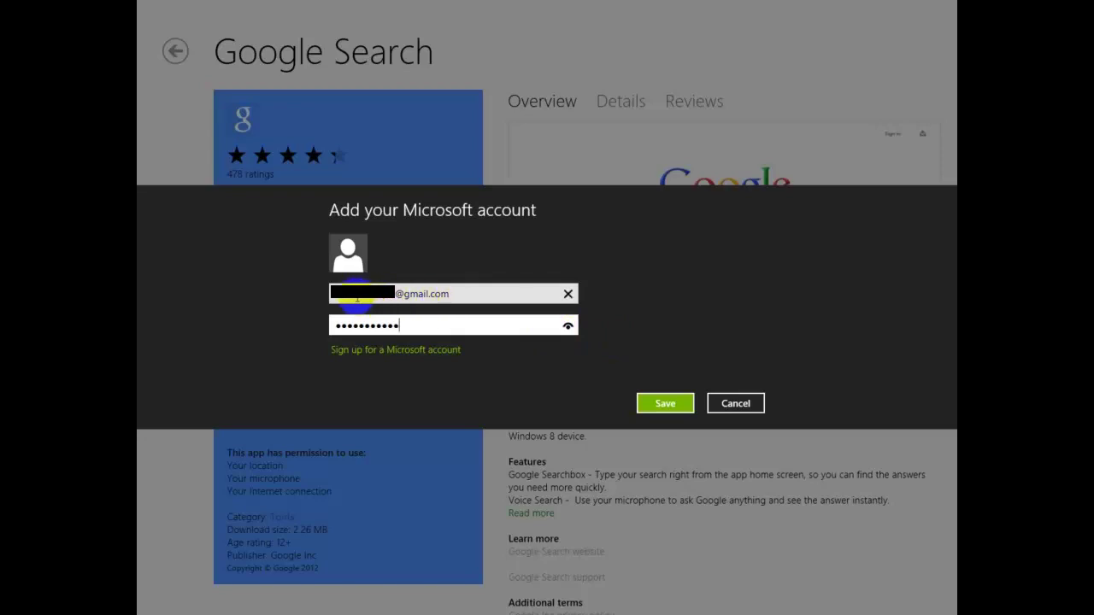
click(386, 299)
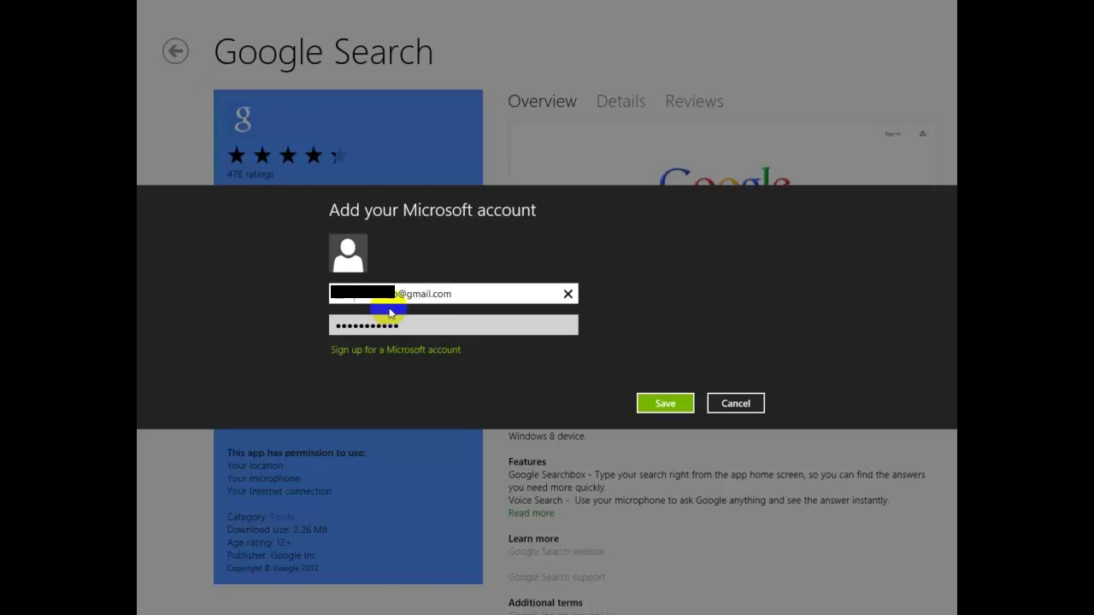
click(660, 406)
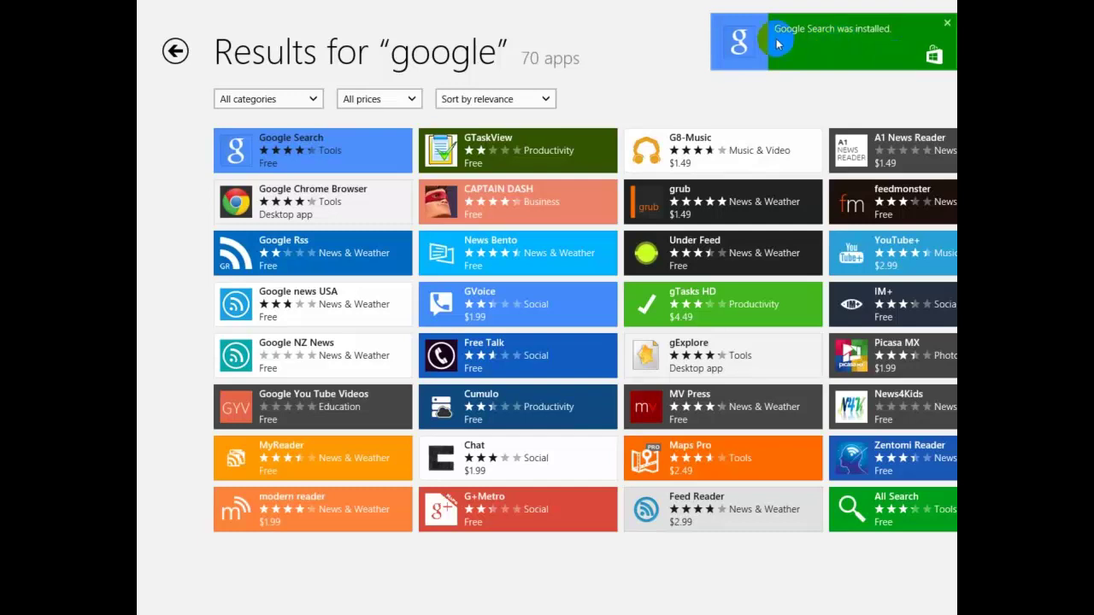
- Launch the new Google Search tile from the Start screen to reach its Welcome page
key(super)
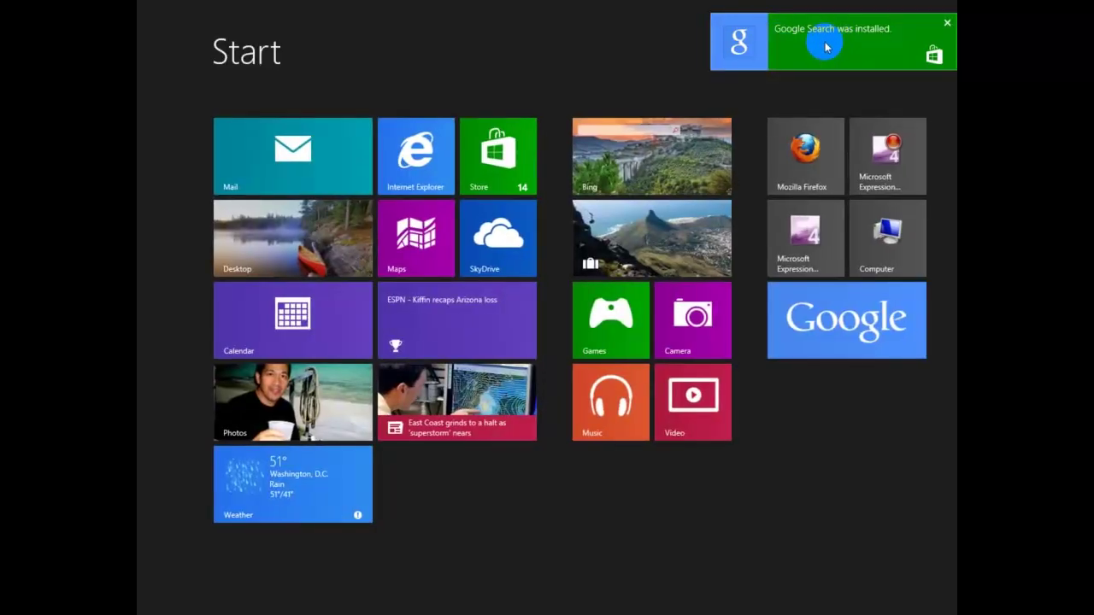
click(826, 334)
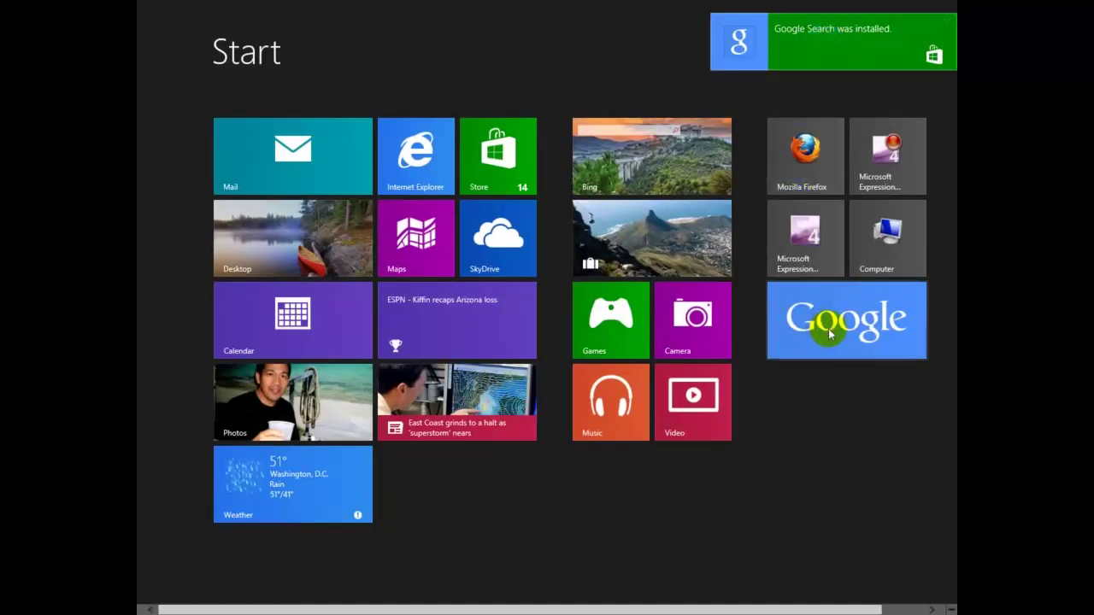
click(845, 327)
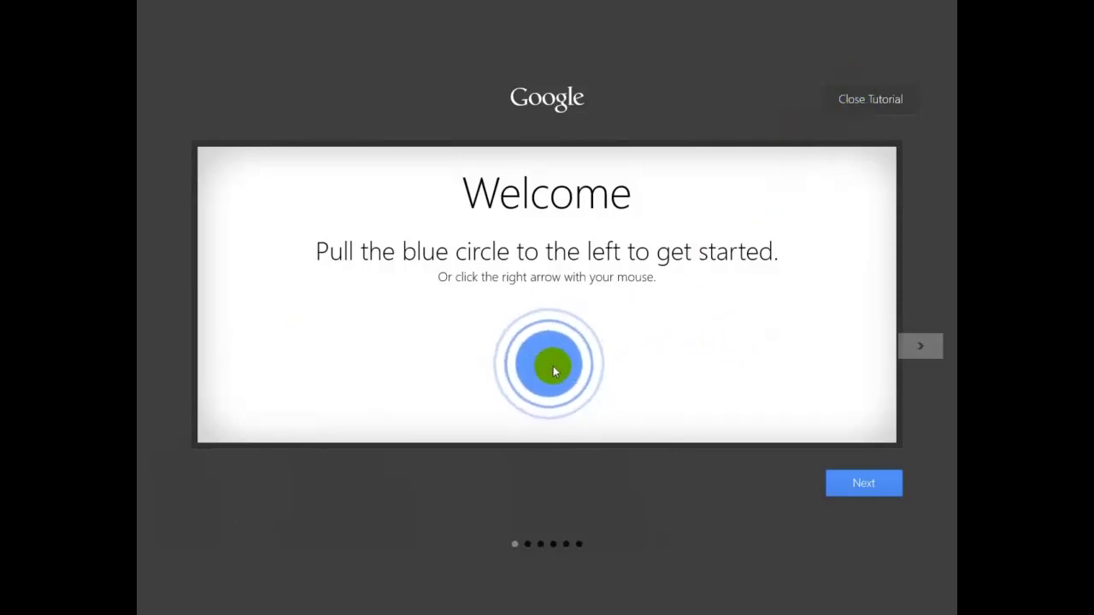
- Swipe past the Welcome slide, continue with Next, and finish with Show me
drag(553, 366, 473, 367)
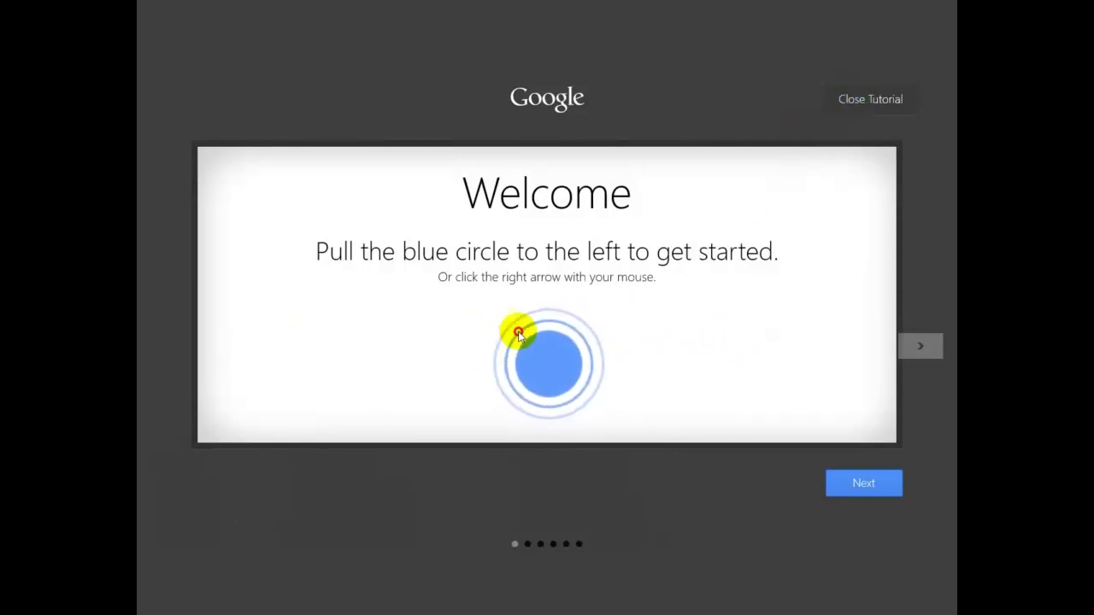
click(863, 484)
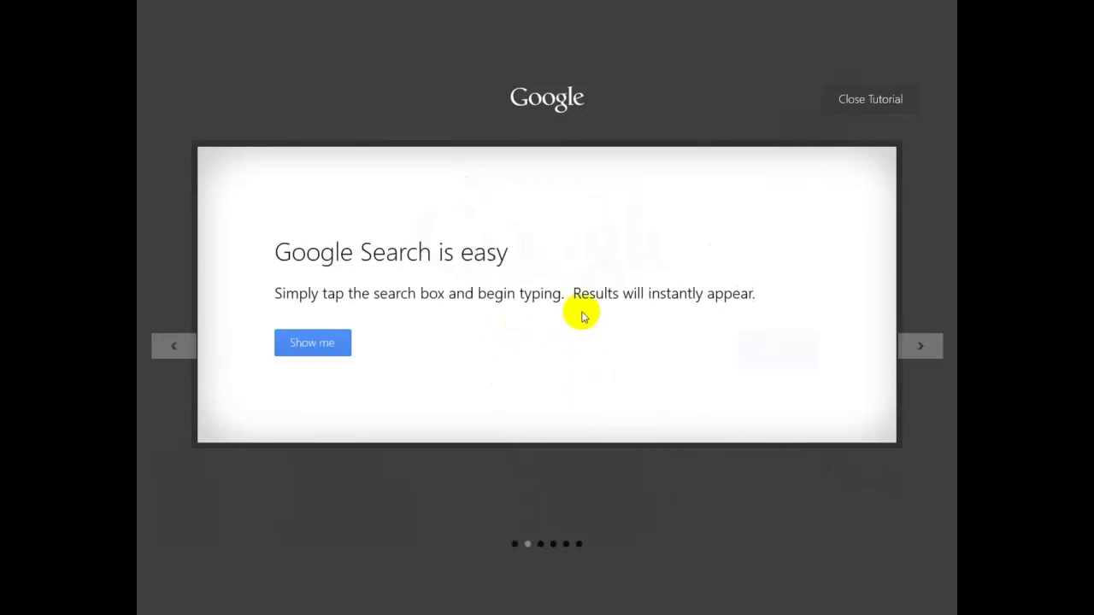
click(319, 341)
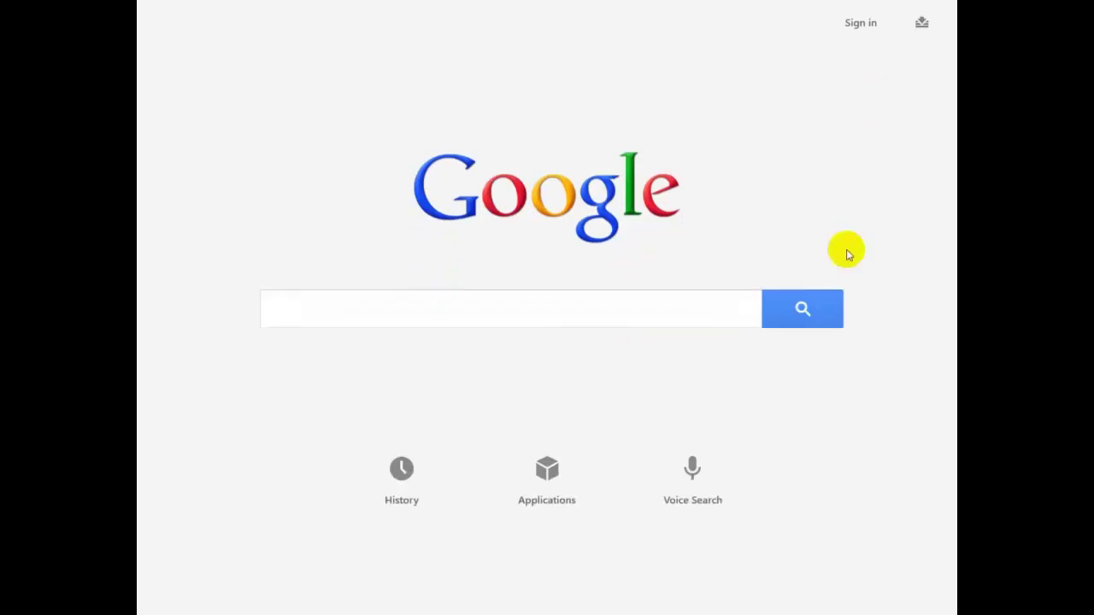
- Search for 'windows 8' and open Microsoft's Windows 8 page from the results
click(503, 304)
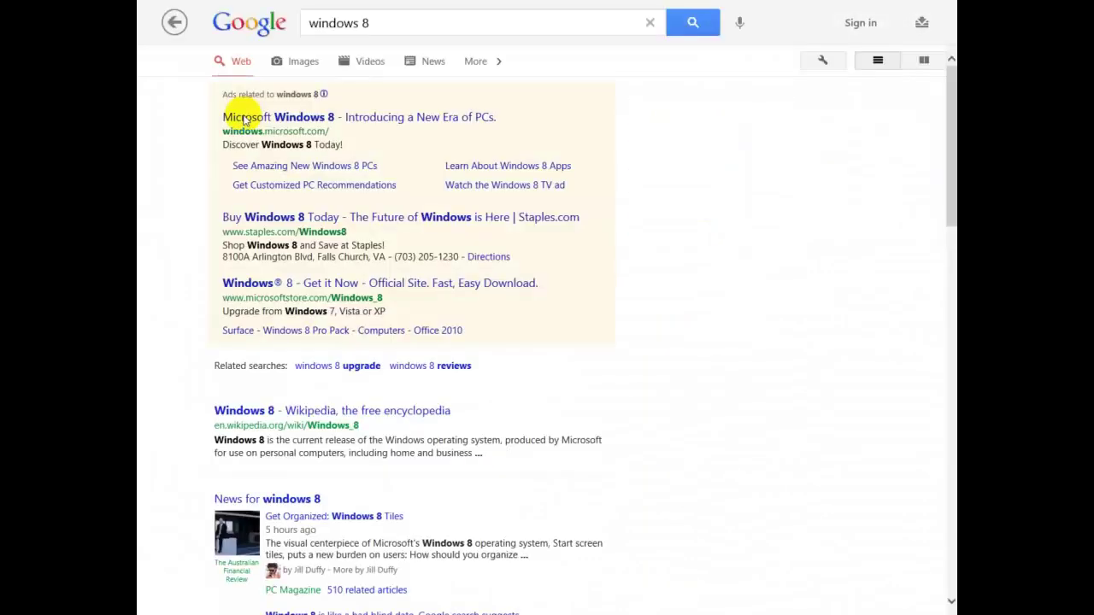
click(243, 120)
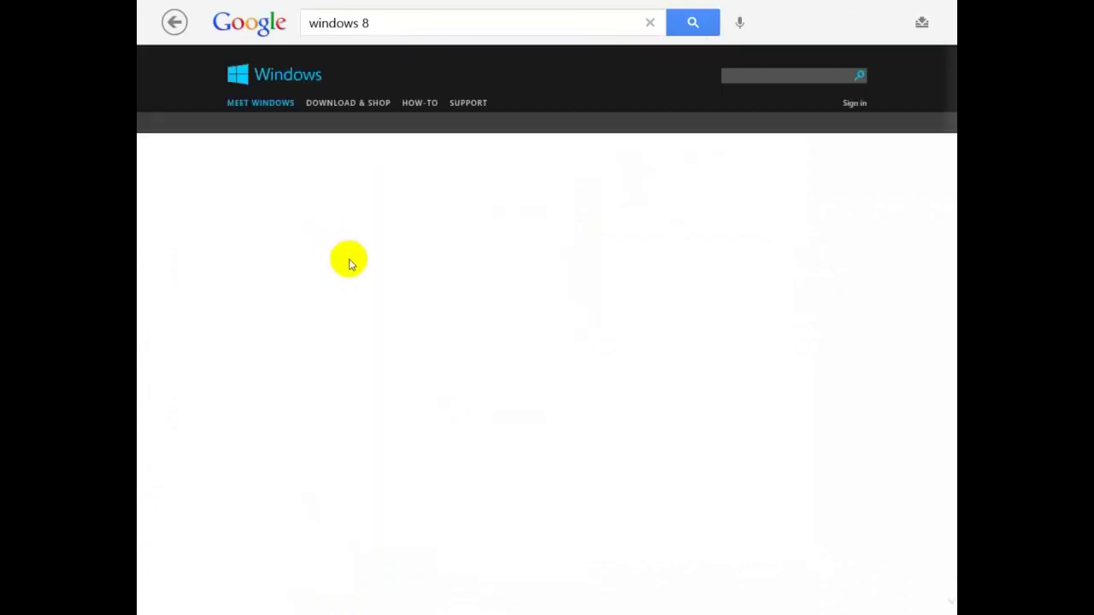
scroll(349, 265, down, 3)
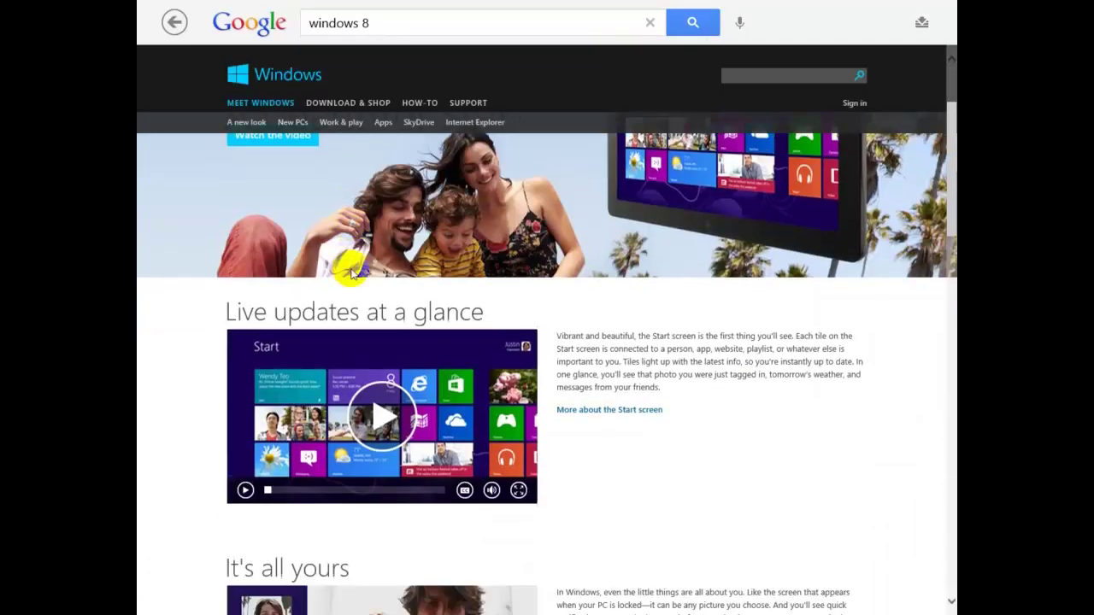
scroll(349, 265, up, 3)
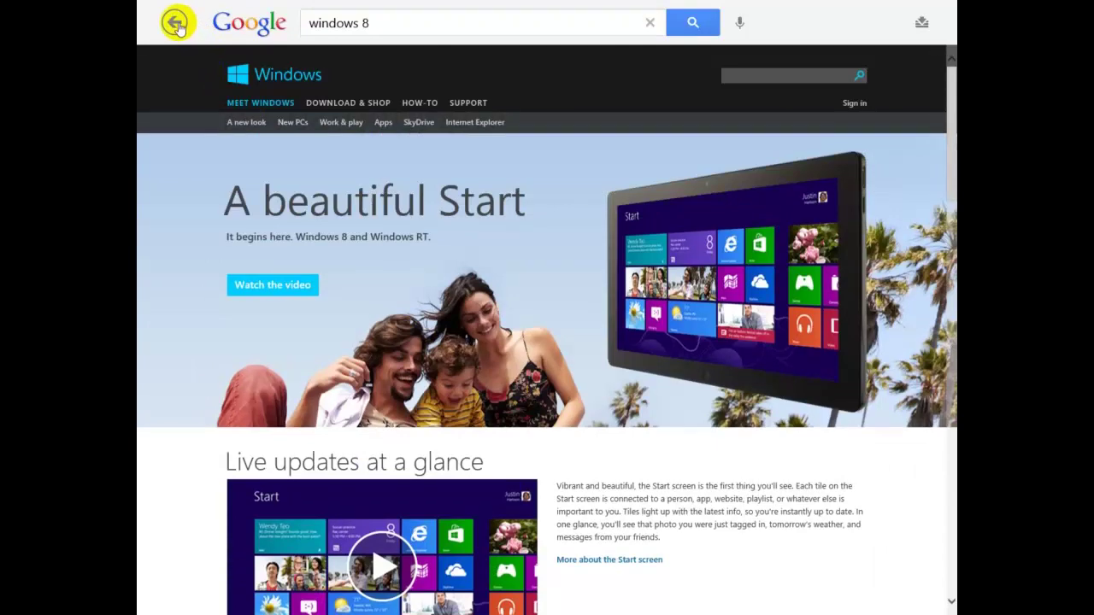